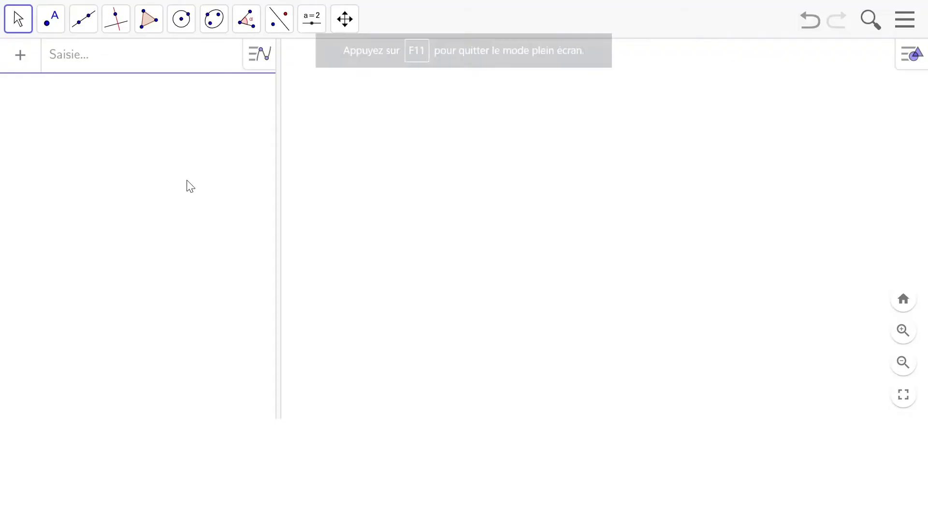
- Place three free points at about (-1.9, 2.7), (-1.9, -0.5) and (-3.3, 2.1)
click(52, 28)
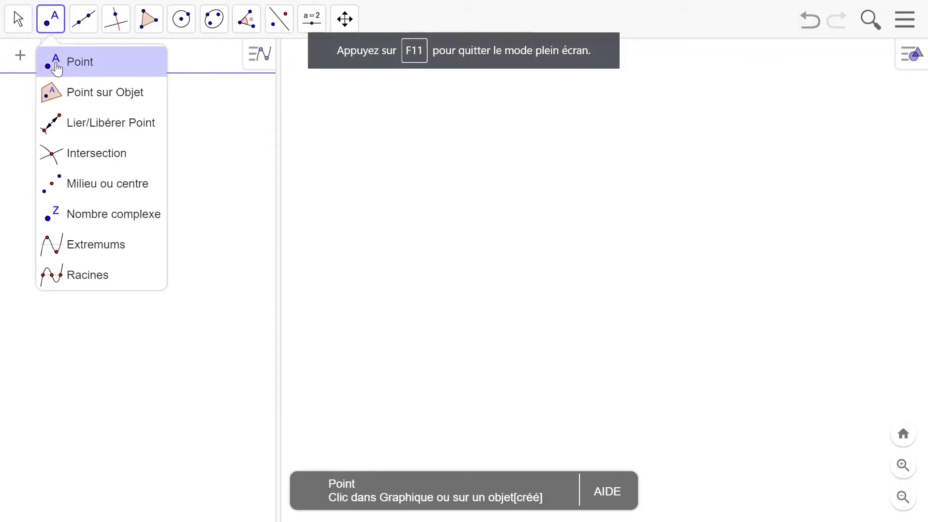
click(51, 62)
click(533, 182)
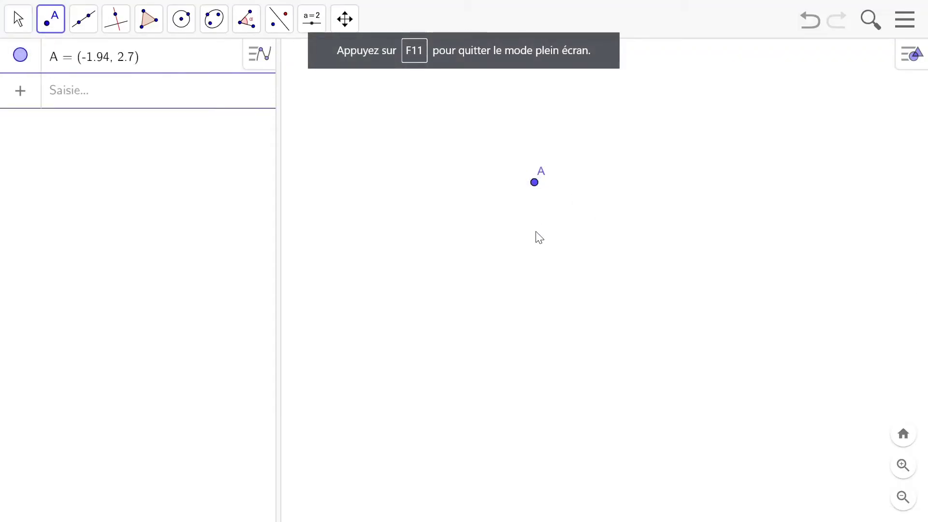
click(536, 299)
click(484, 204)
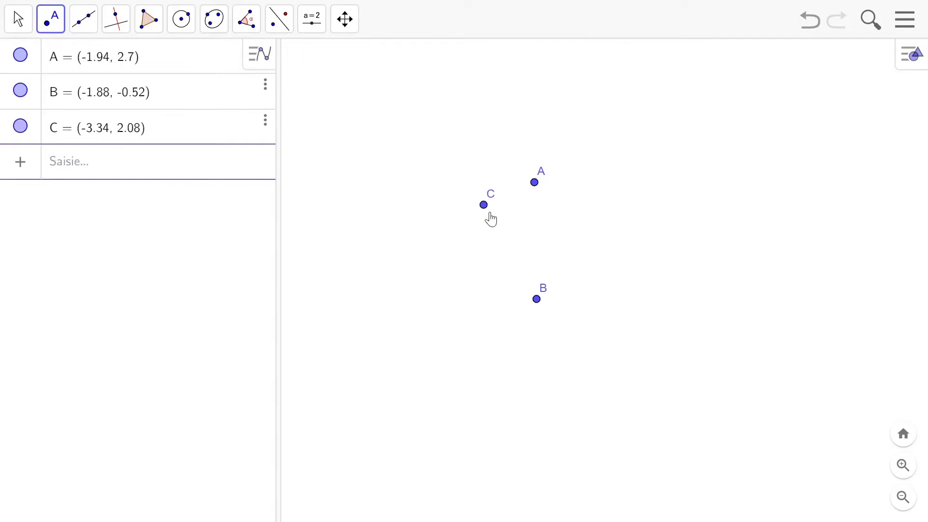
- Draw a triangle with the Polygon tool through points A, B and C, closing it at A
click(152, 32)
click(155, 61)
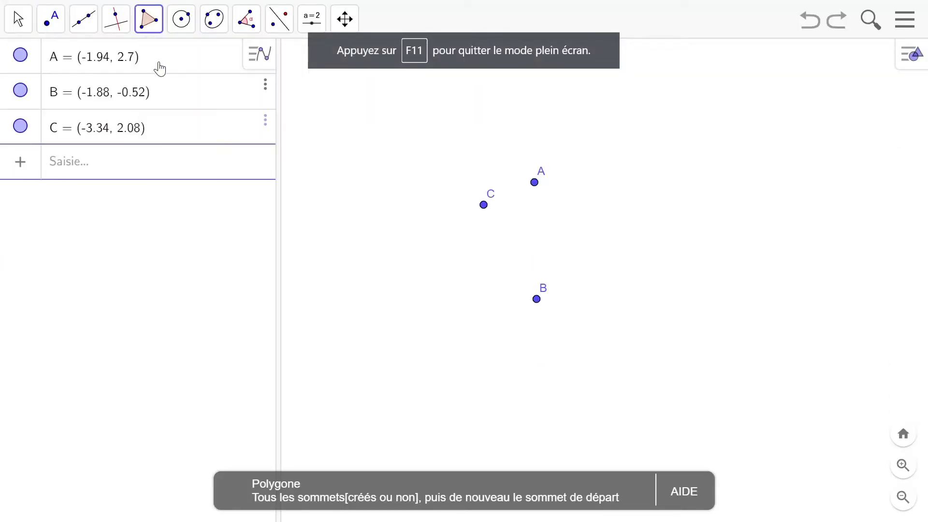
click(533, 183)
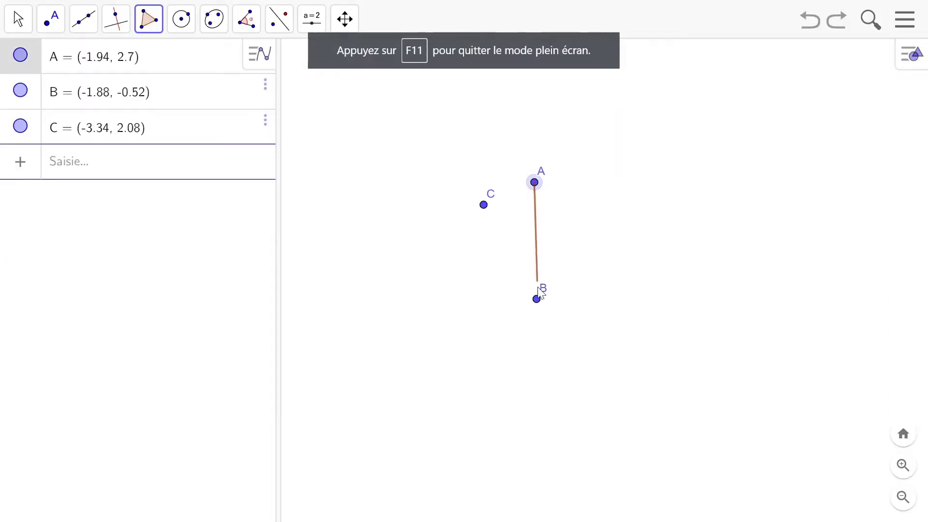
click(527, 293)
click(482, 206)
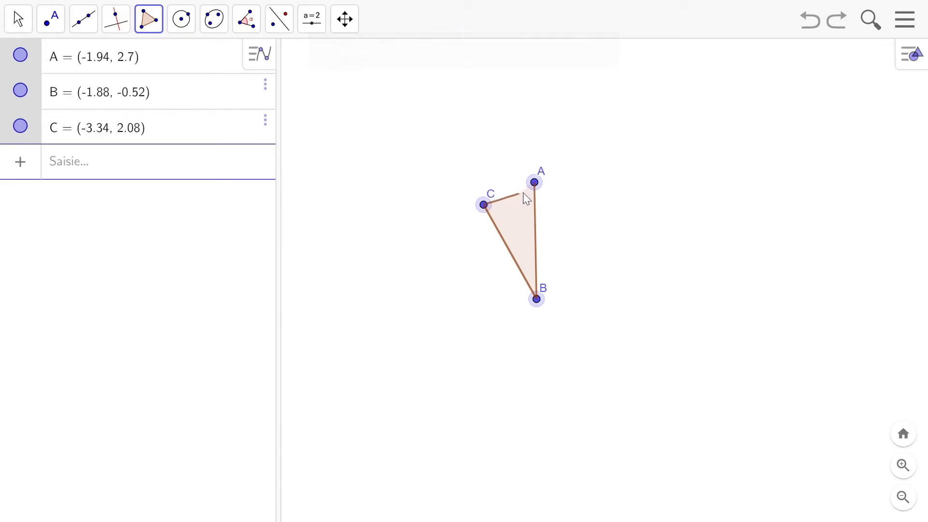
click(534, 184)
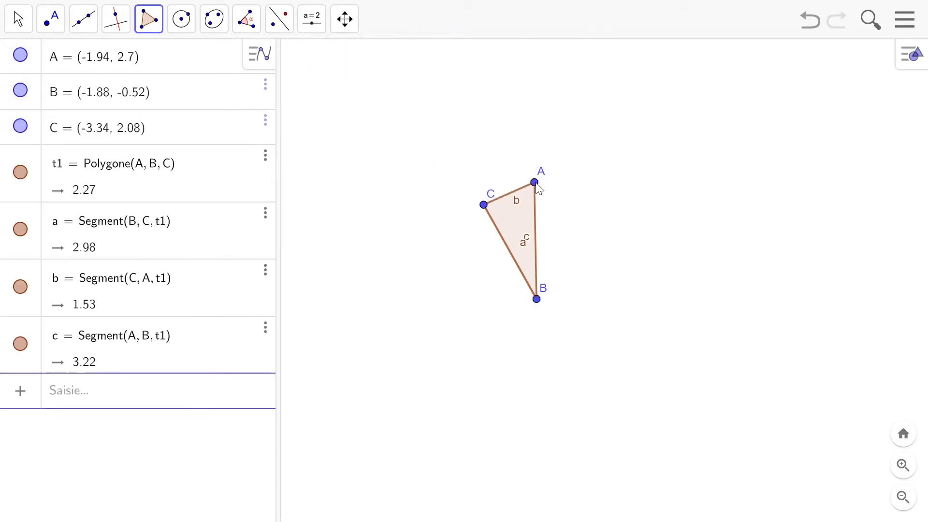
- Place a free point beside the triangle at about (0.5, 0.6) and rename it O
click(52, 28)
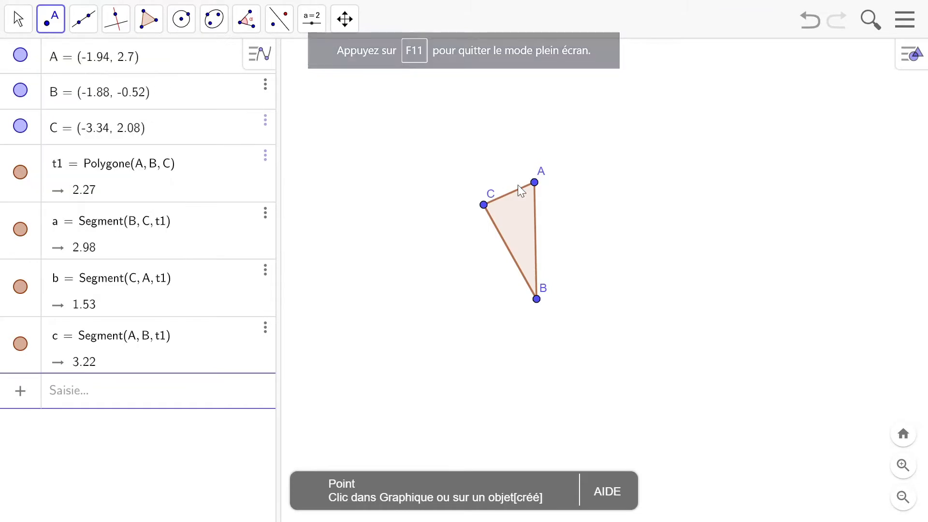
click(624, 257)
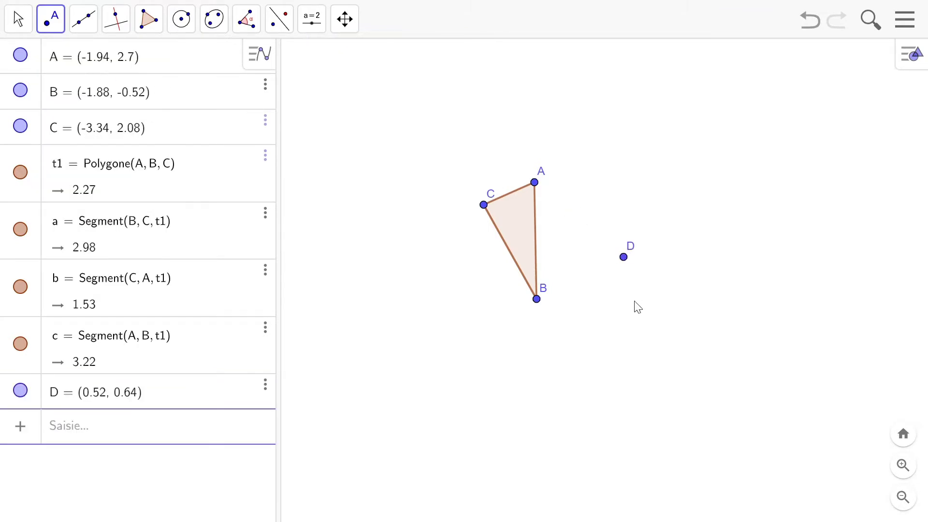
right_click(623, 257)
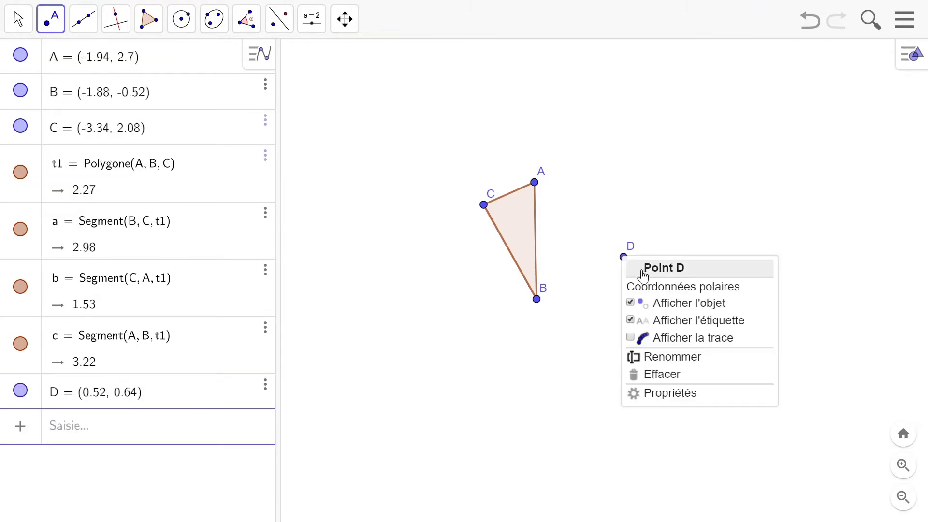
click(675, 358)
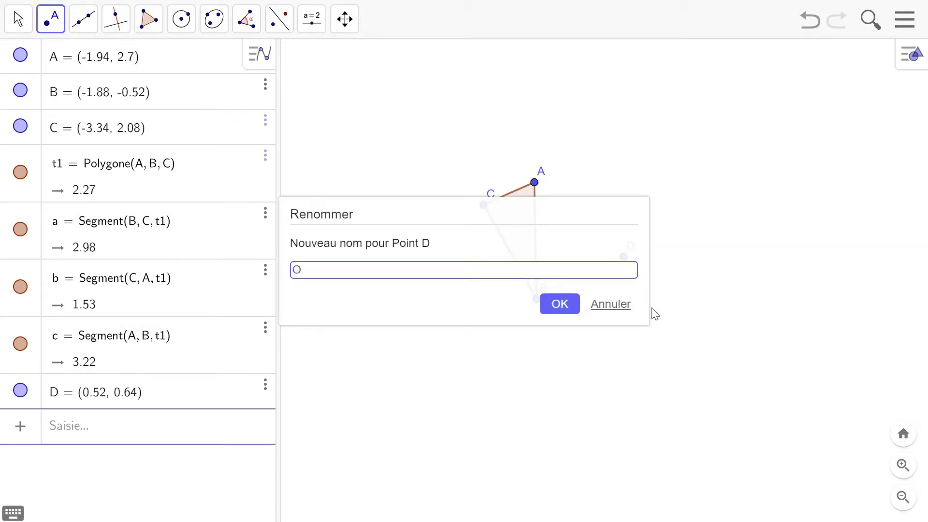
click(569, 308)
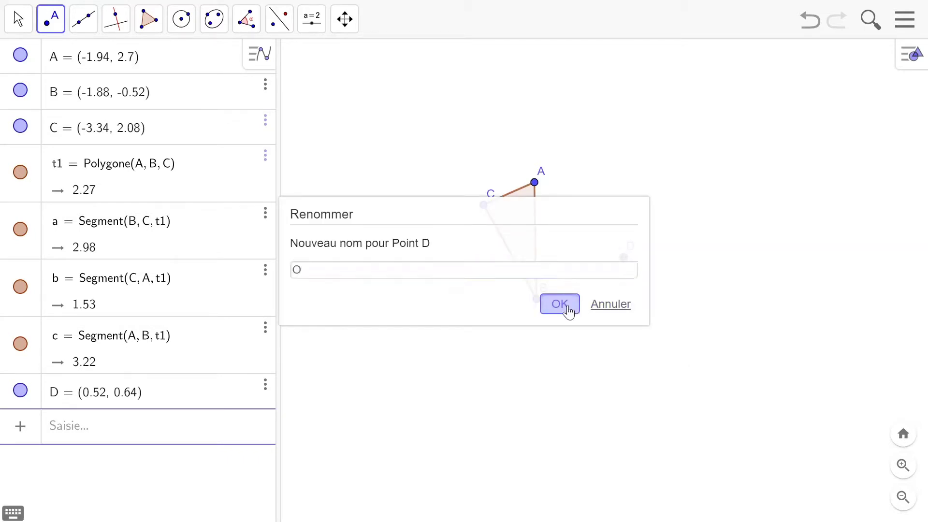
- Create a number slider named k with an increment of 0,1
click(308, 29)
click(320, 72)
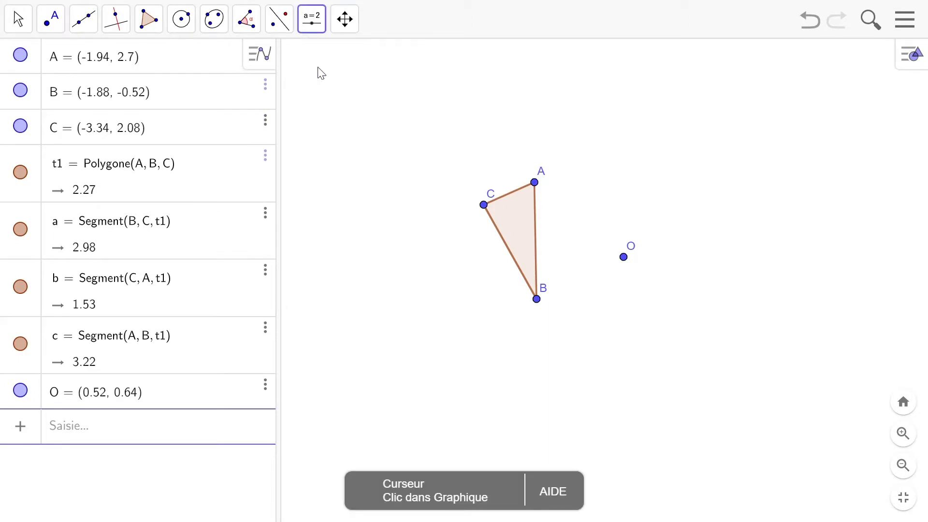
click(354, 169)
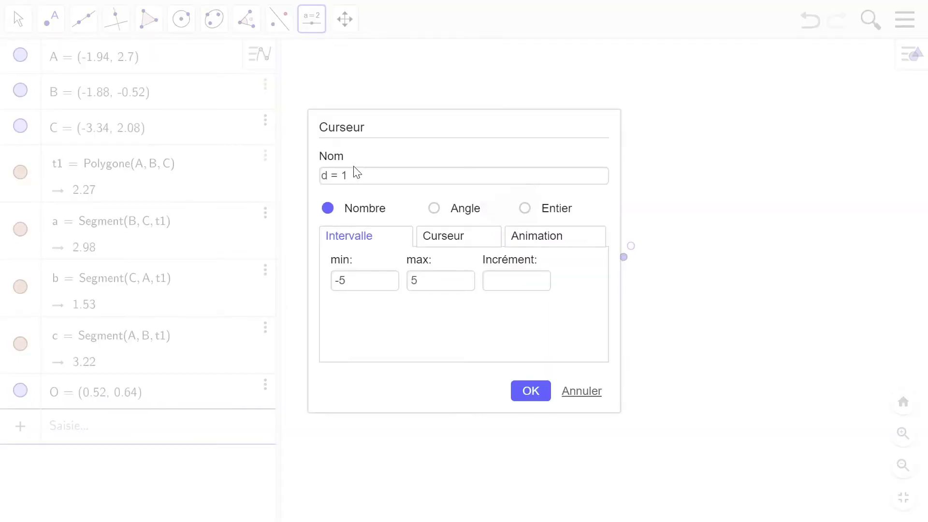
click(355, 175)
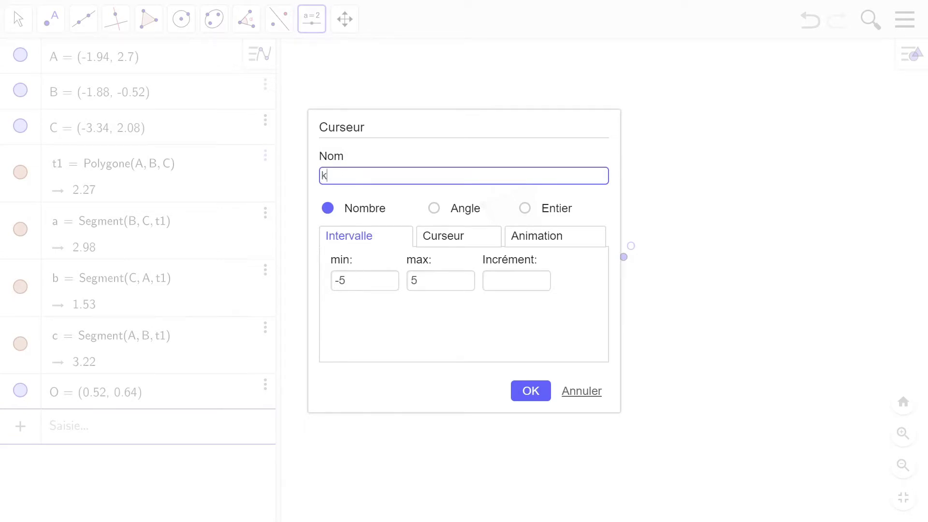
click(516, 281)
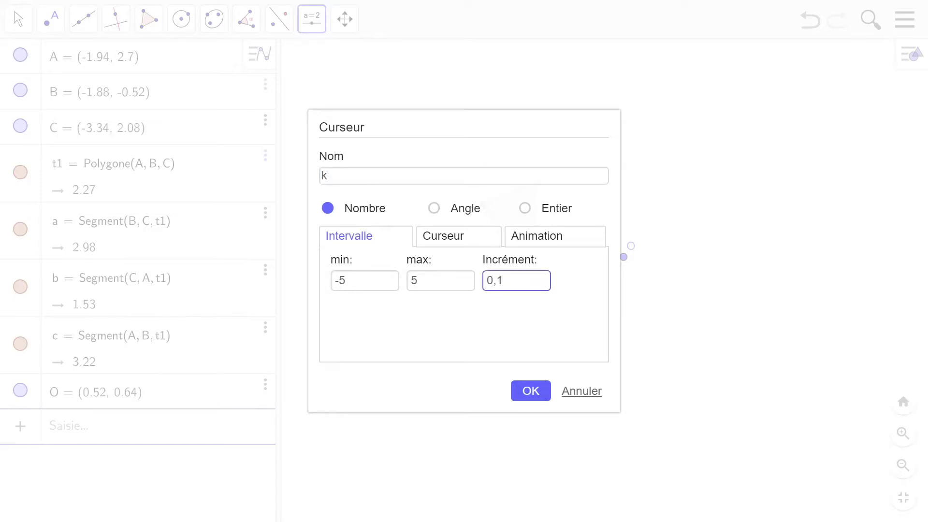
text(0,1)
click(535, 391)
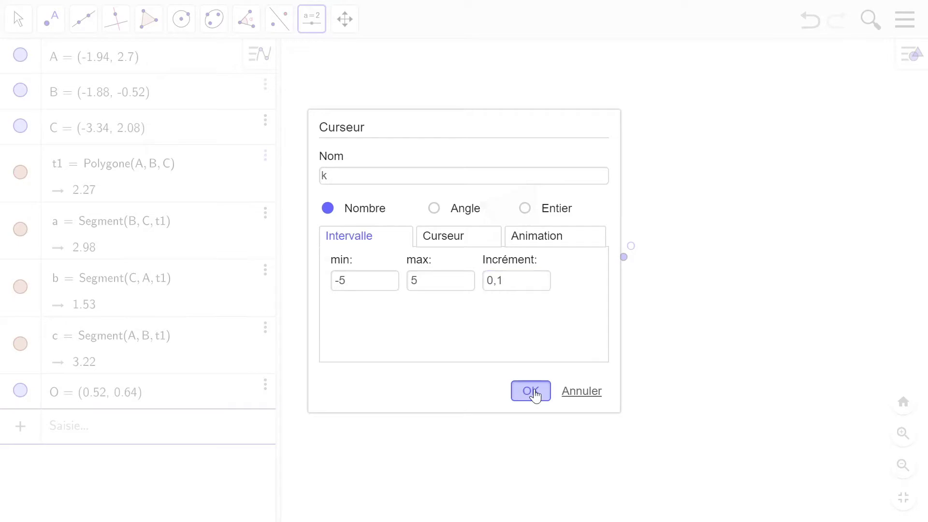
- Move slider k into the empty area above the triangle and set its value to 2
click(19, 22)
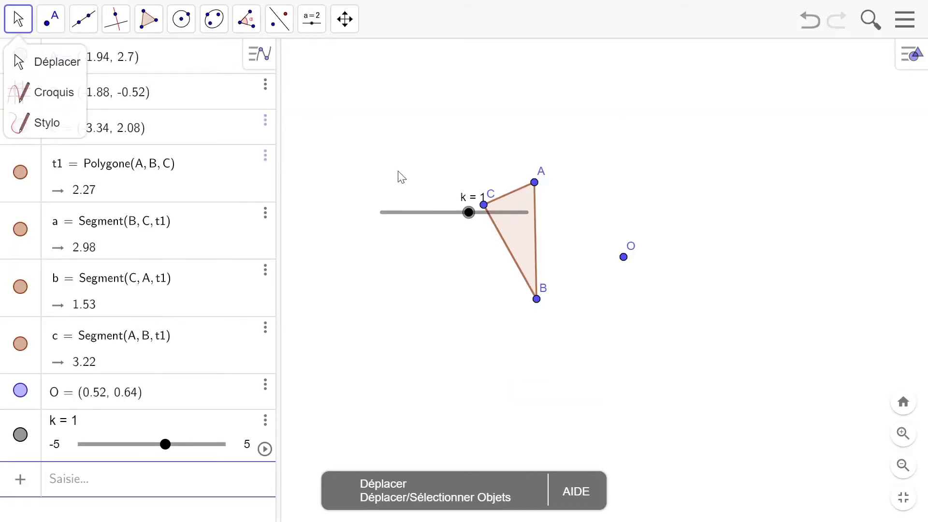
drag(427, 212, 536, 134)
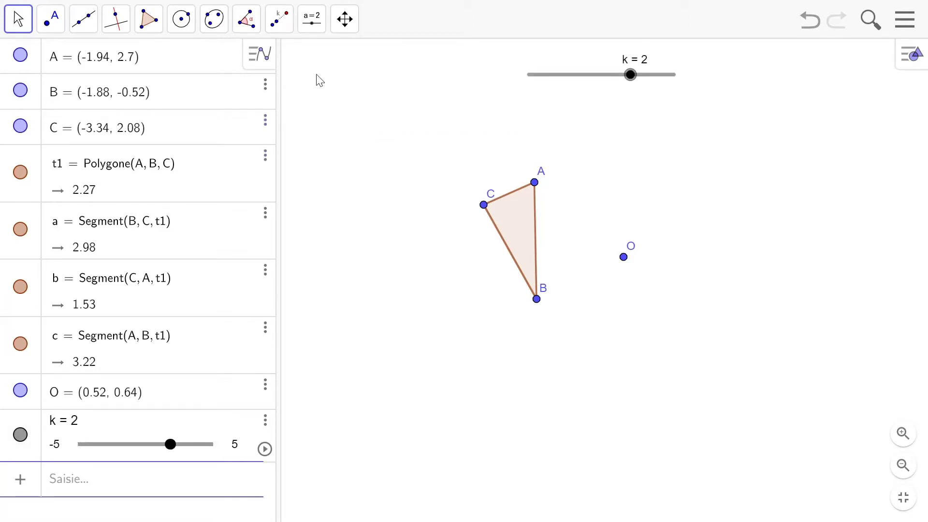
- Apply a homothety (dilation) to triangle ABC with centre O and ratio k
click(280, 21)
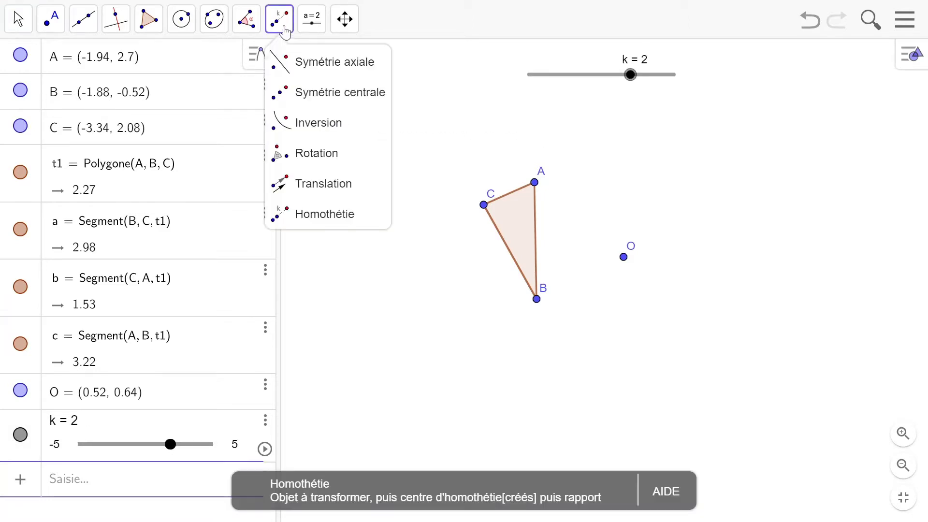
click(305, 214)
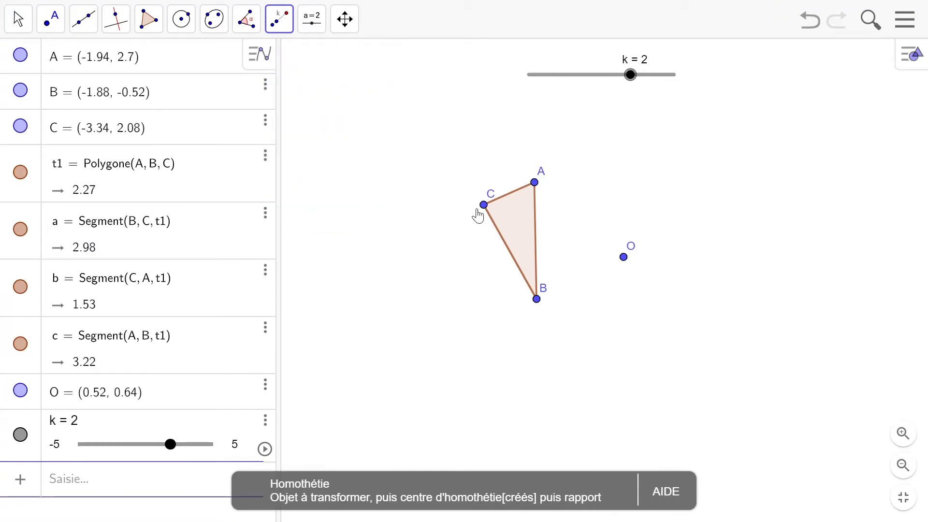
click(509, 219)
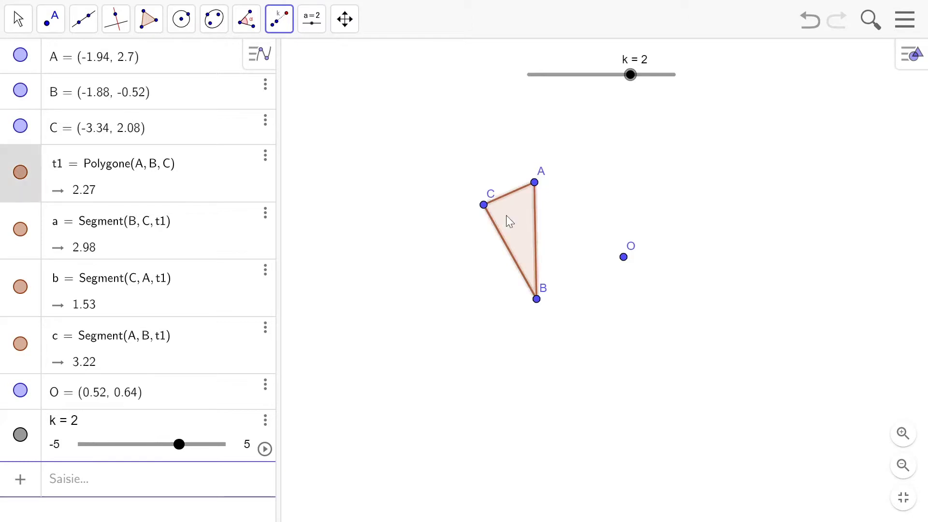
click(623, 257)
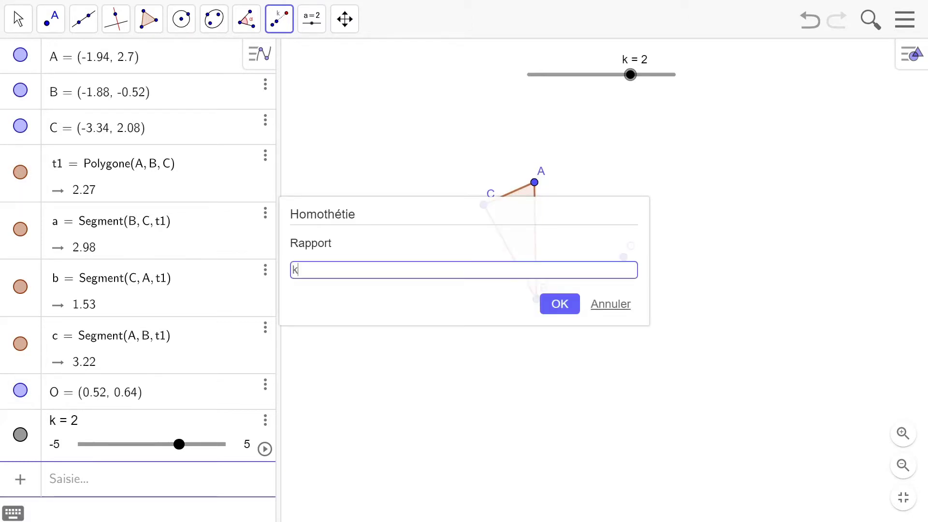
click(555, 306)
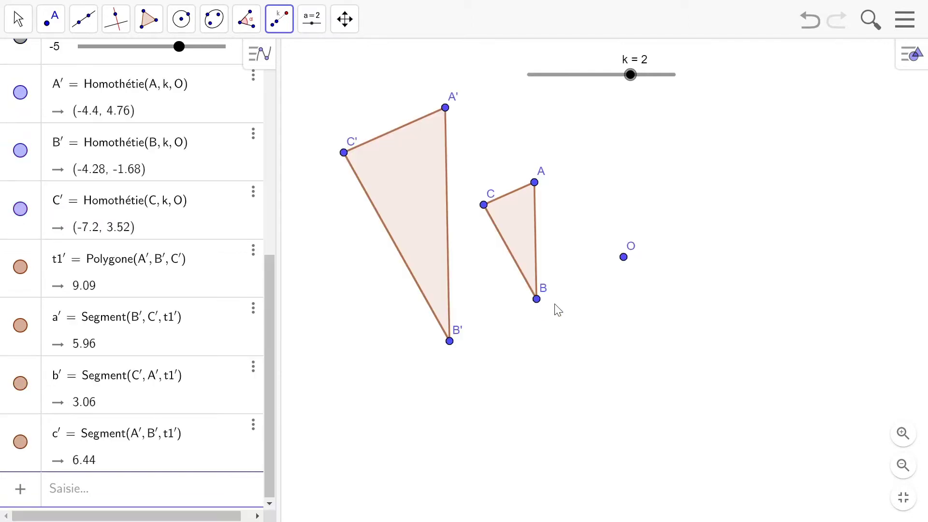
- Set slider k to 2.3 and shift vertex A and centre O slightly up and to the right
key(Escape)
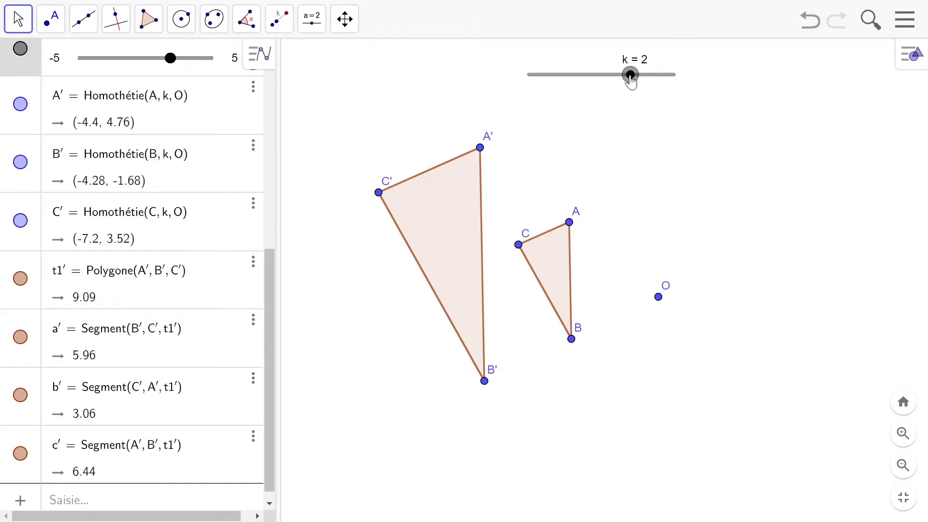
mouse_move(631, 82)
mouse_down()
mouse_move(646, 82)
mouse_move(581, 82)
mouse_move(635, 82)
mouse_up()
mouse_move(570, 222)
mouse_down()
mouse_move(560, 197)
mouse_move(535, 186)
mouse_move(559, 216)
mouse_move(583, 212)
mouse_up()
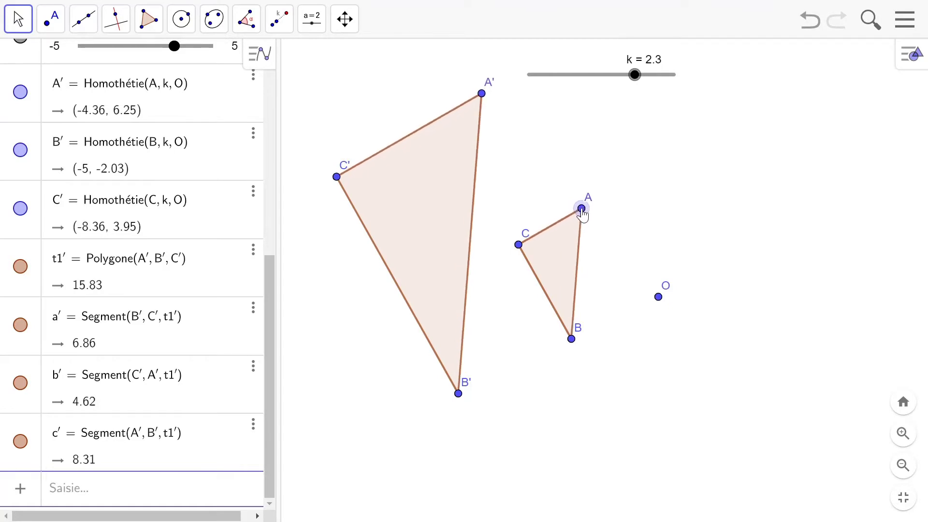
mouse_move(659, 299)
mouse_down()
mouse_move(677, 315)
mouse_move(677, 334)
mouse_move(696, 298)
mouse_move(690, 279)
mouse_move(675, 275)
mouse_move(662, 292)
mouse_up()
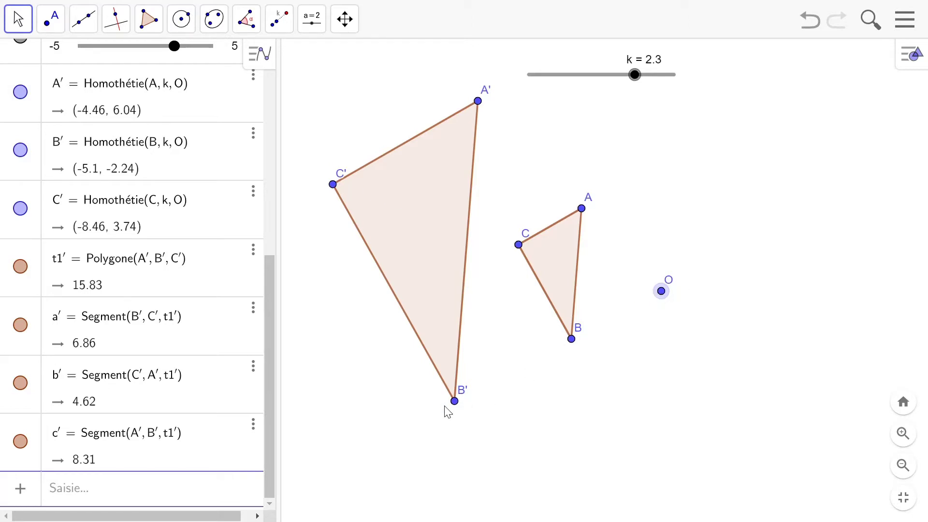
- Draw three lines from centre O through the original triangle's vertices A, B and C
key(Escape)
click(83, 19)
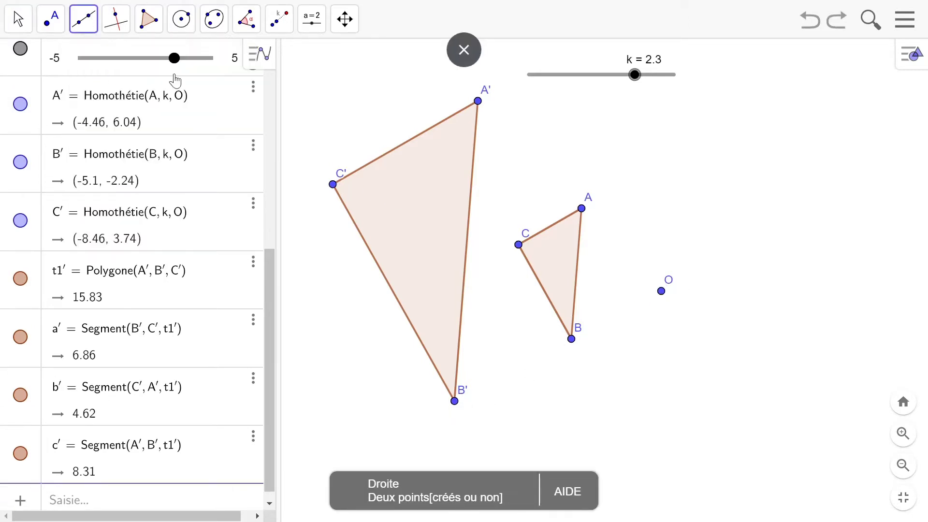
click(661, 290)
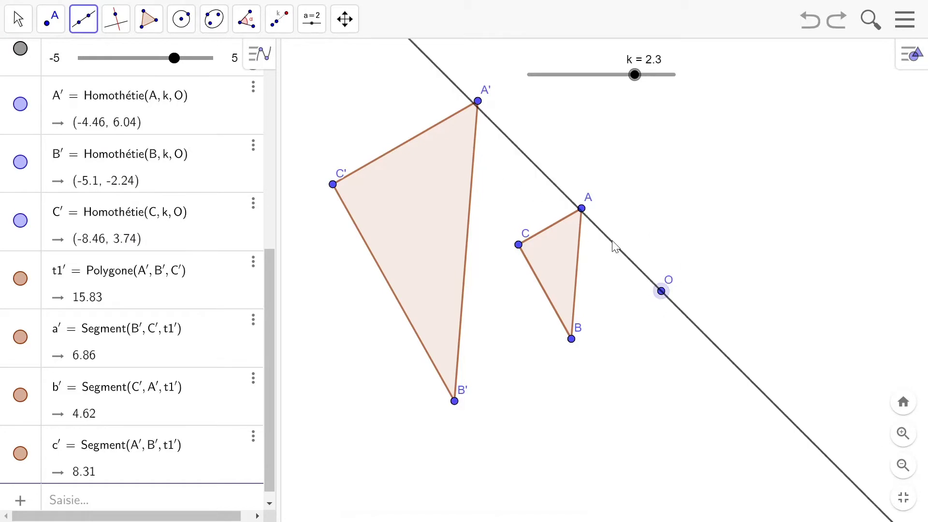
click(581, 209)
click(661, 291)
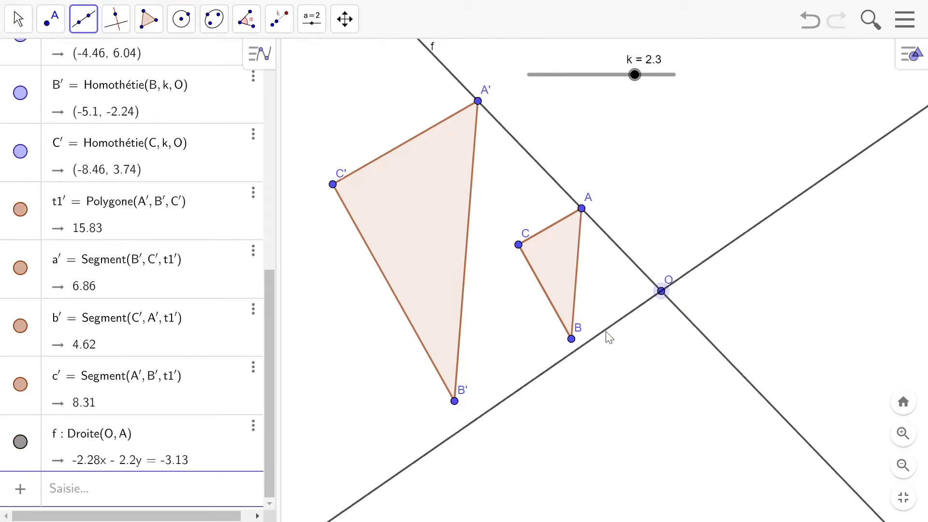
click(571, 339)
click(661, 290)
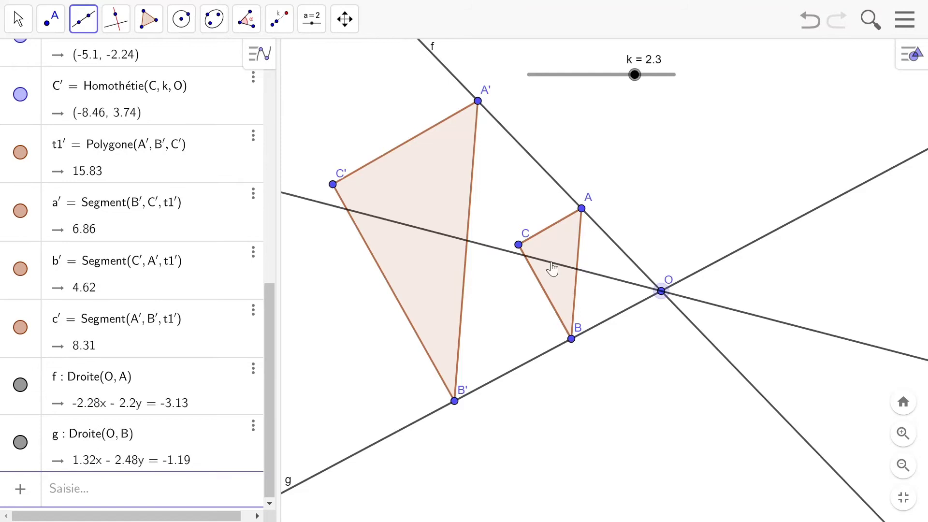
click(518, 245)
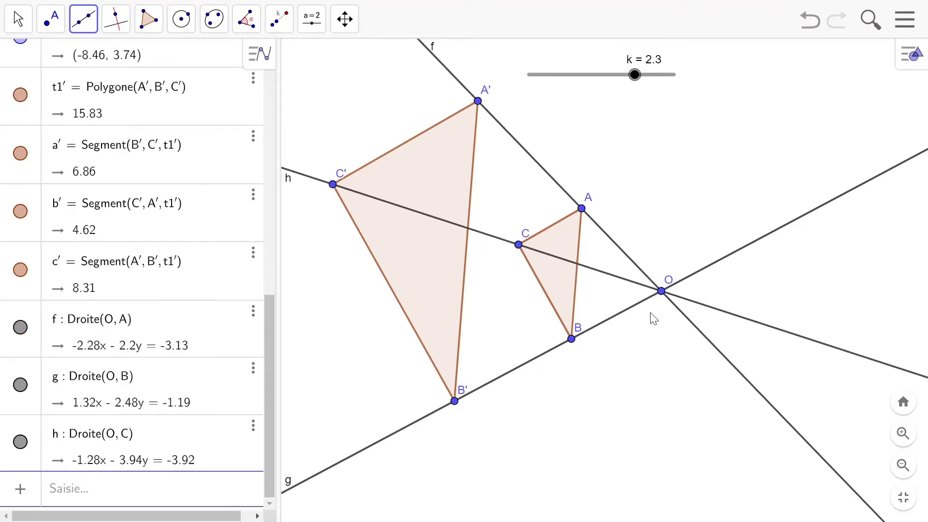
- Display the length of side AB of the original triangle with the distance tool
click(17, 20)
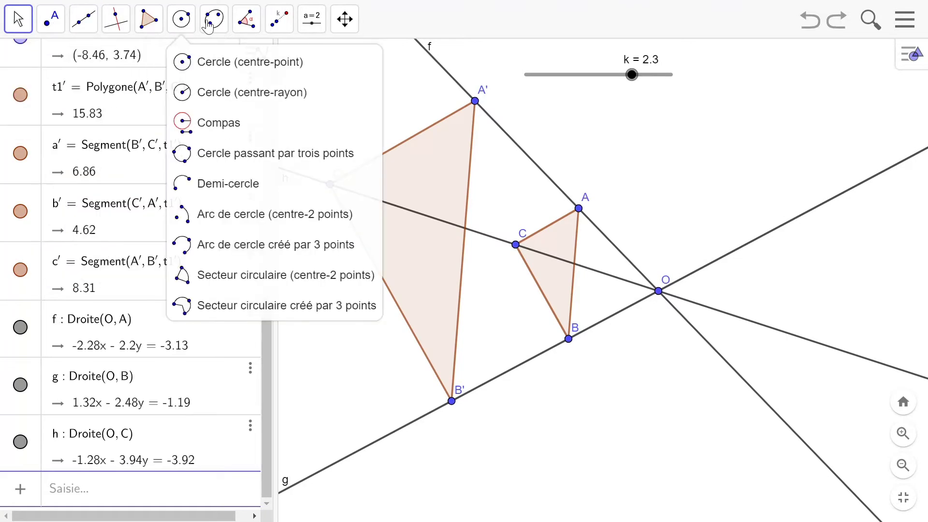
mouse_move(245, 22)
click(254, 125)
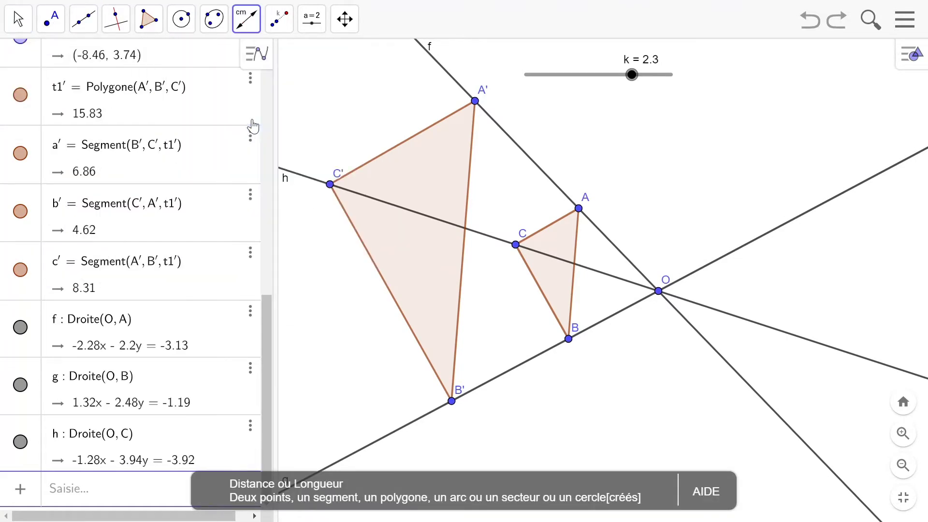
click(576, 253)
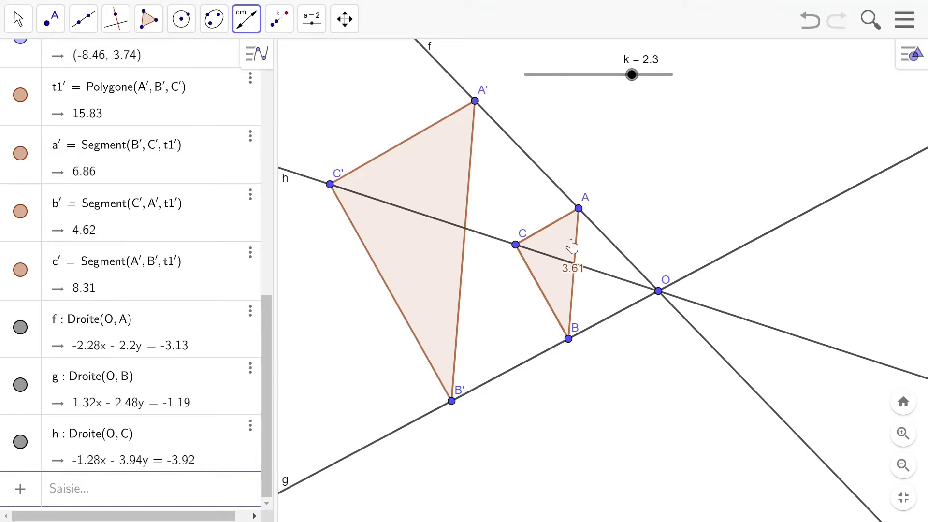
- Display the length of image side A'B' and the distances from O to A and from O to A' with the distance tool
click(467, 195)
click(619, 246)
click(579, 209)
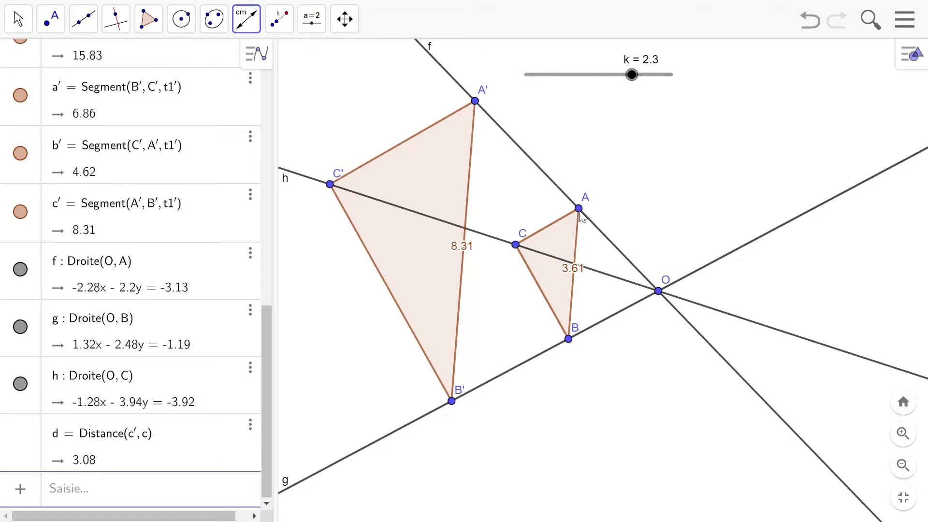
click(658, 291)
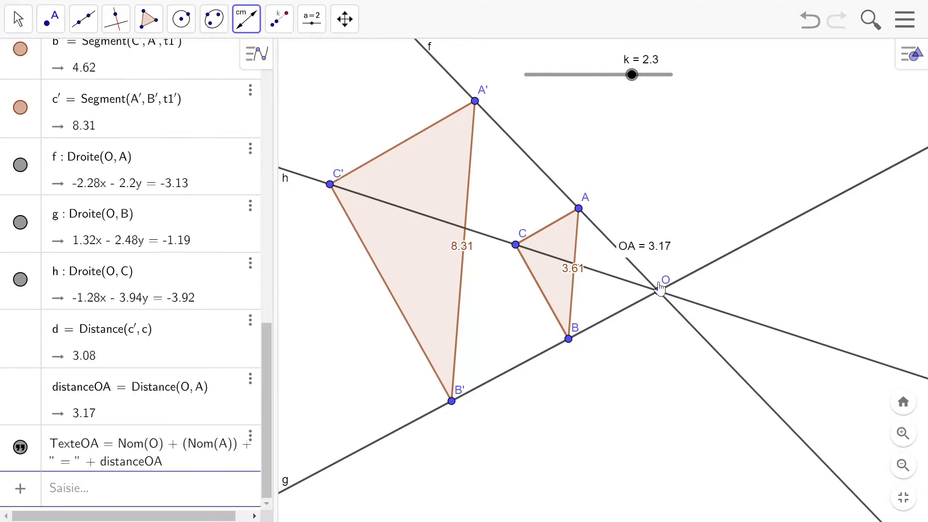
click(475, 102)
key(Escape)
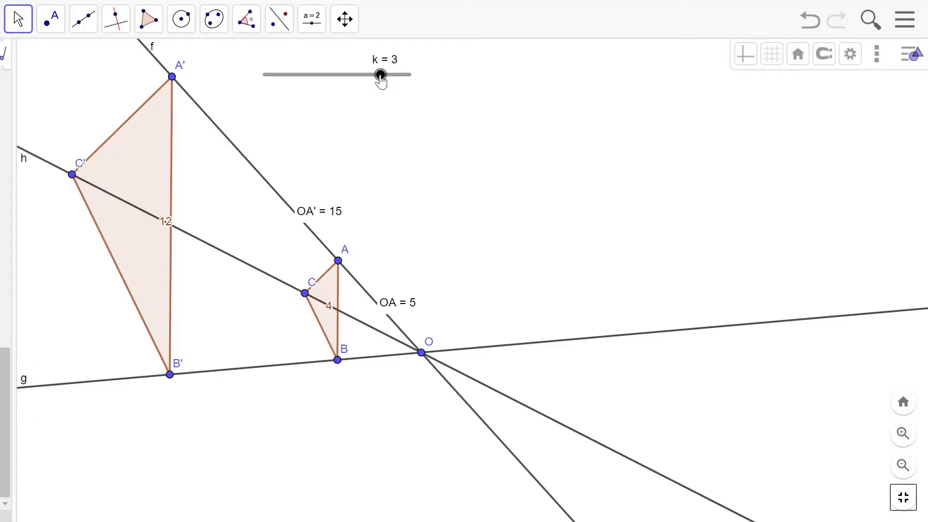
- Set slider k to 0.5 to reduce image triangle A'B'C' on the same side of centre O as triangle ABC
click(381, 76)
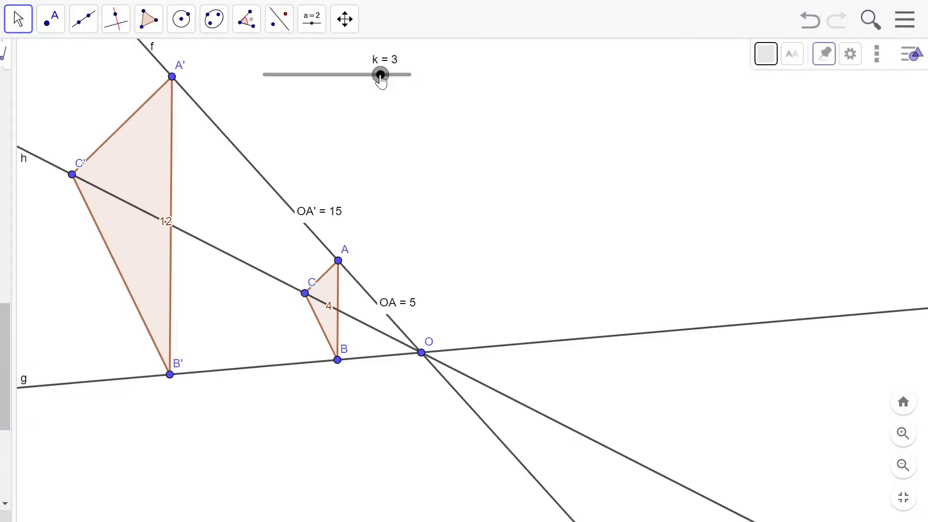
drag(381, 77, 345, 78)
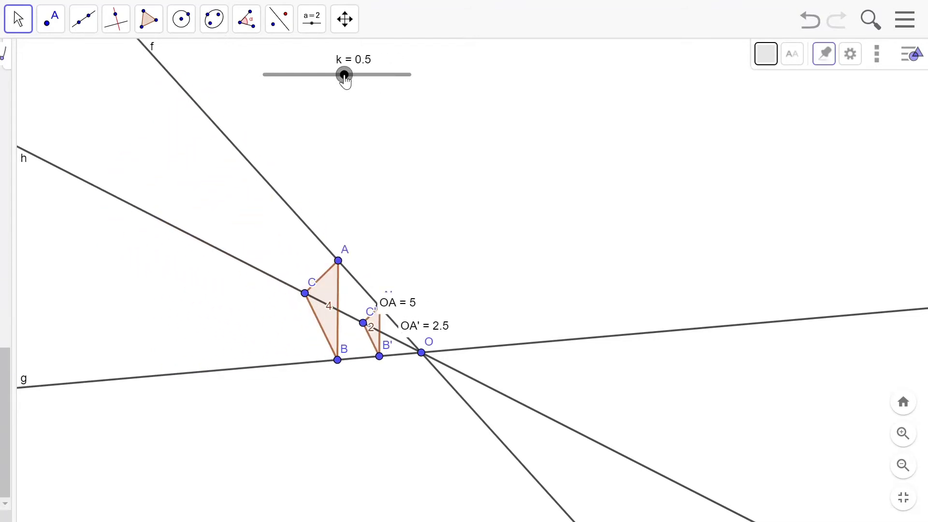
click(571, 261)
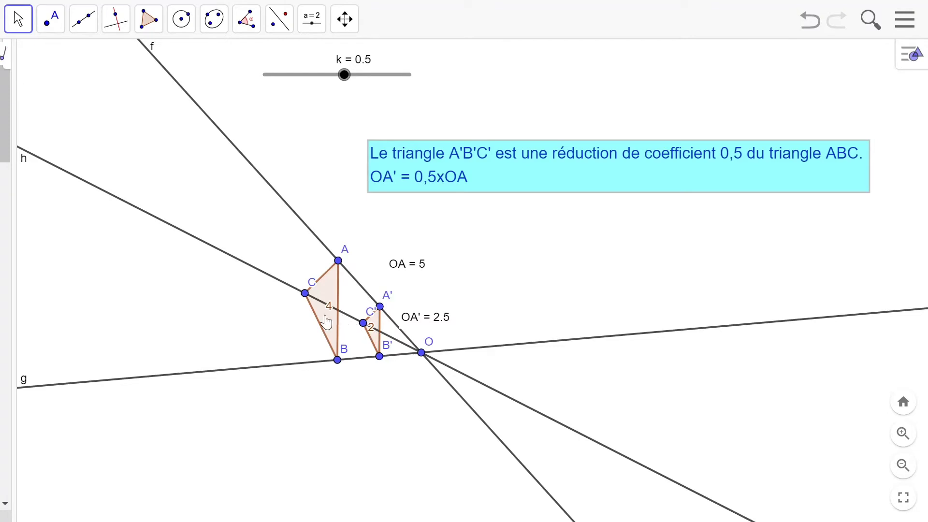
key(F11)
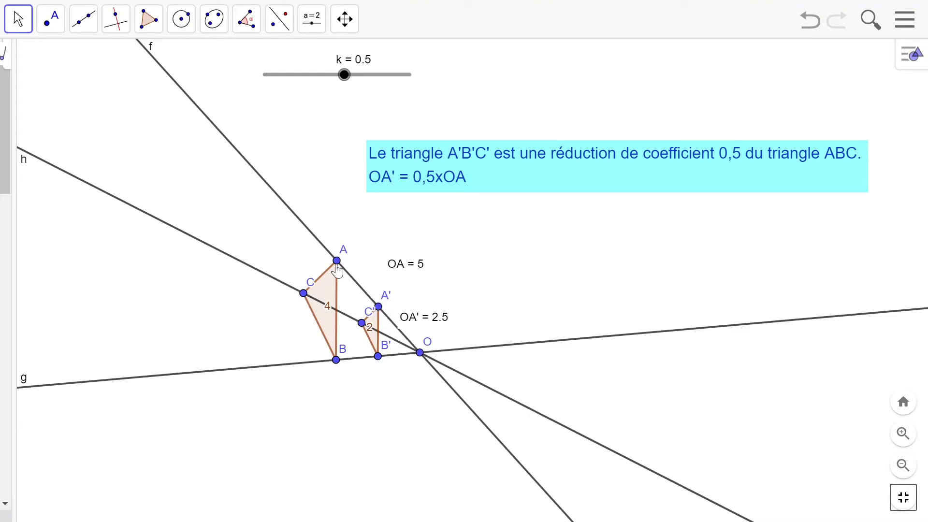
- Set slider k to -2 to enlarge image triangle A'B'C' on the opposite side of centre O
click(345, 19)
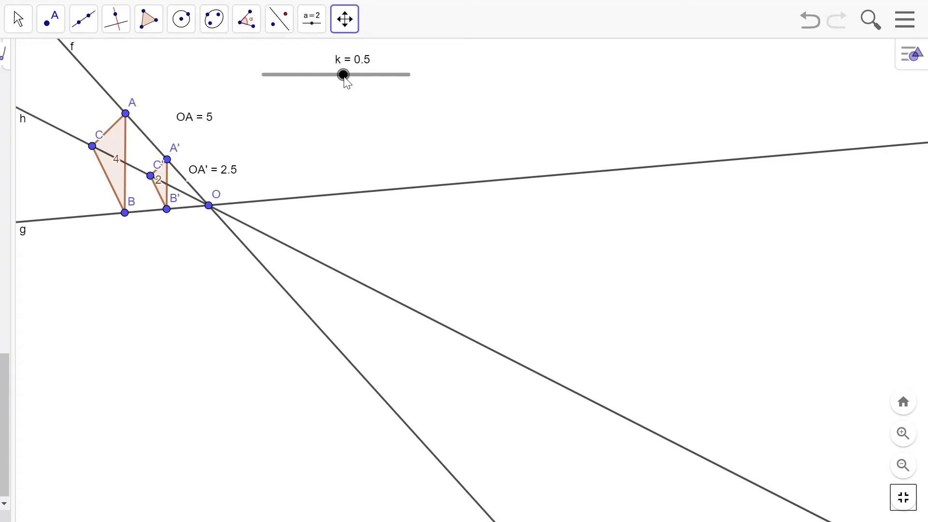
key(Escape)
drag(343, 76, 336, 82)
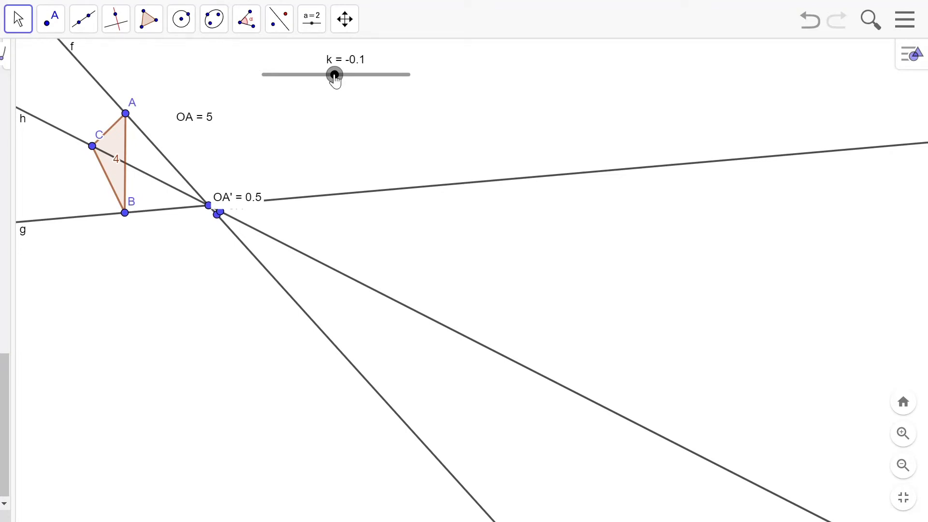
drag(336, 82, 308, 84)
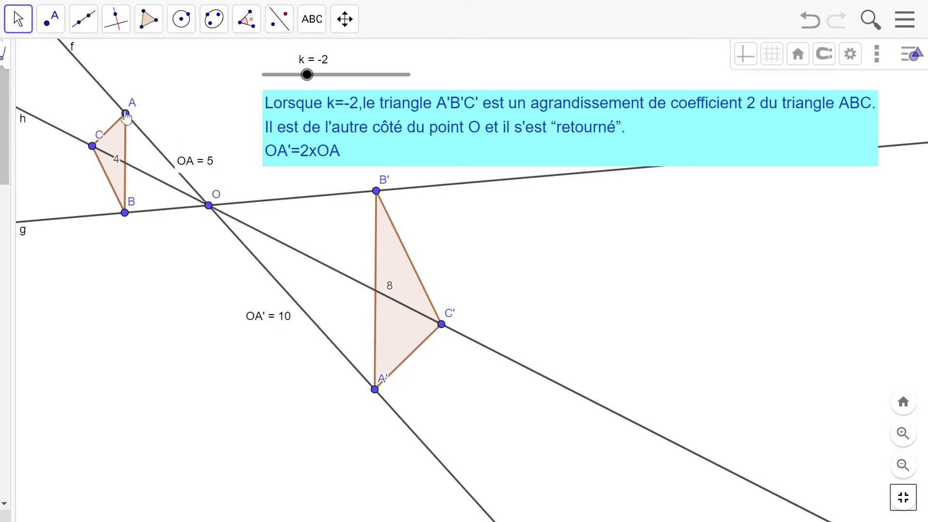
- Set slider k to -0.5 to reduce the inverted image triangle beyond centre O
click(307, 75)
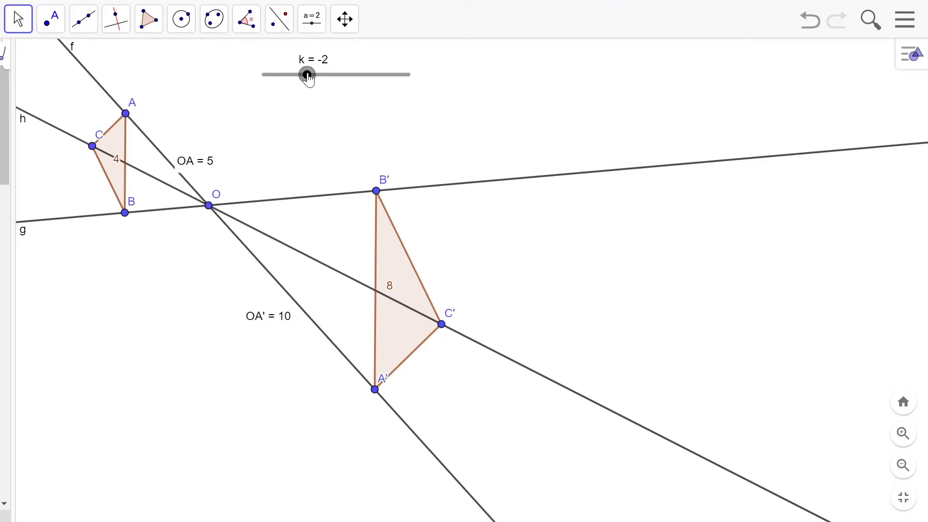
drag(307, 75, 329, 76)
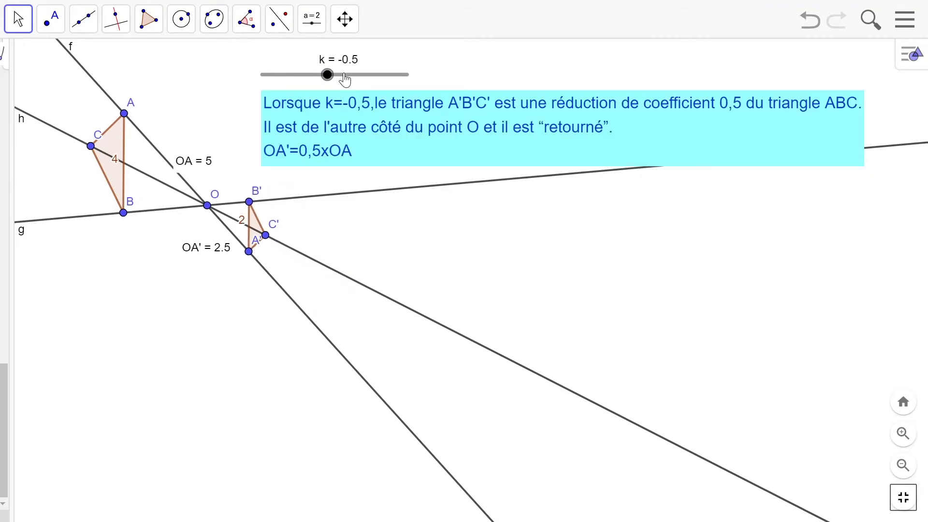